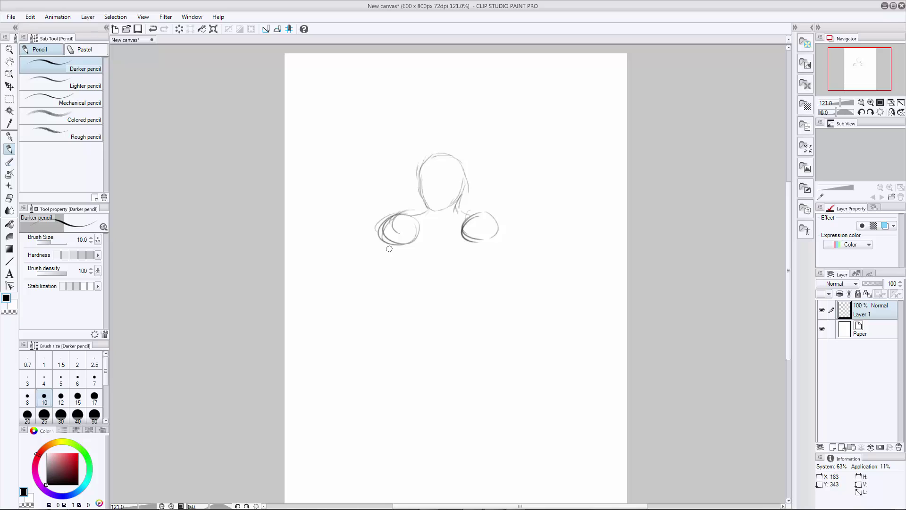
Sketch the upper arms below both shoulder circles and the sides of the torso with the Darker pencil.
drag(487, 278, 486, 242)
drag(391, 241, 409, 265)
drag(483, 244, 481, 278)
drag(412, 243, 415, 273)
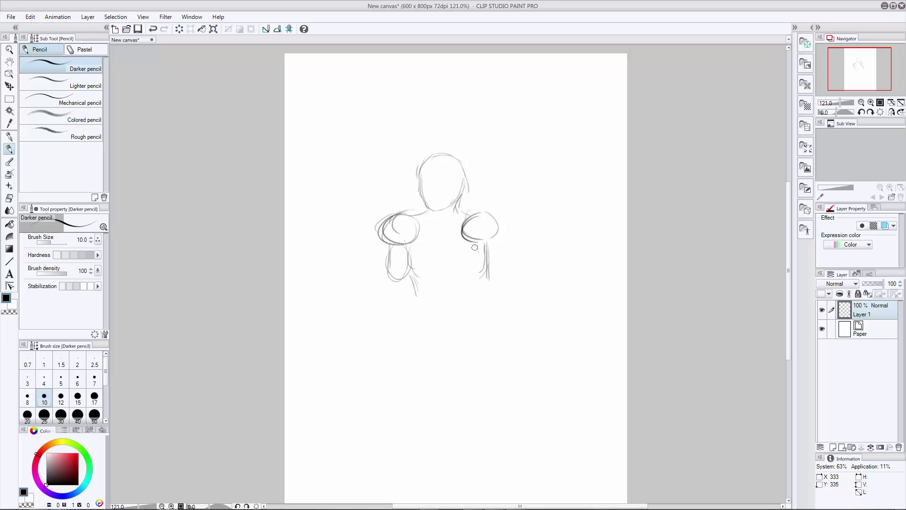
drag(462, 231, 473, 279)
drag(460, 227, 471, 261)
drag(417, 257, 414, 244)
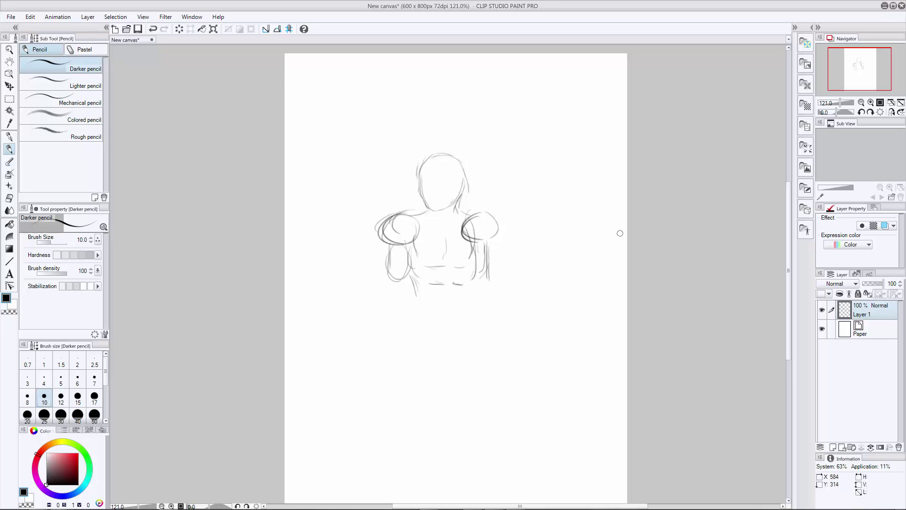
Sketch the hip lines below the waist and undo the last unwanted strokes.
scroll(474, 245, down, 2)
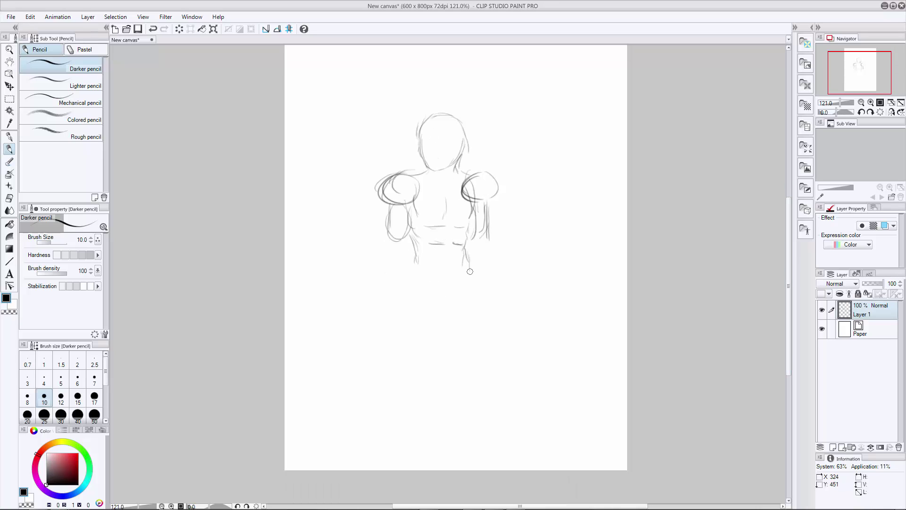
drag(467, 260, 471, 297)
key(ctrl+z)
key(ctrl+z)
key(ctrl+z)
Lower Layer 1's opacity to 42% and sketch both forearms beside the waist, undoing the stray strokes.
drag(881, 283, 871, 283)
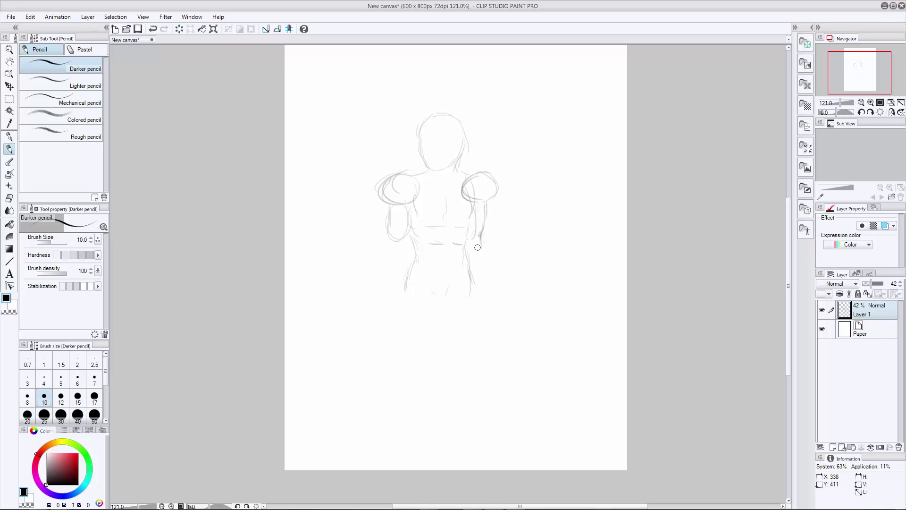
drag(387, 207, 403, 262)
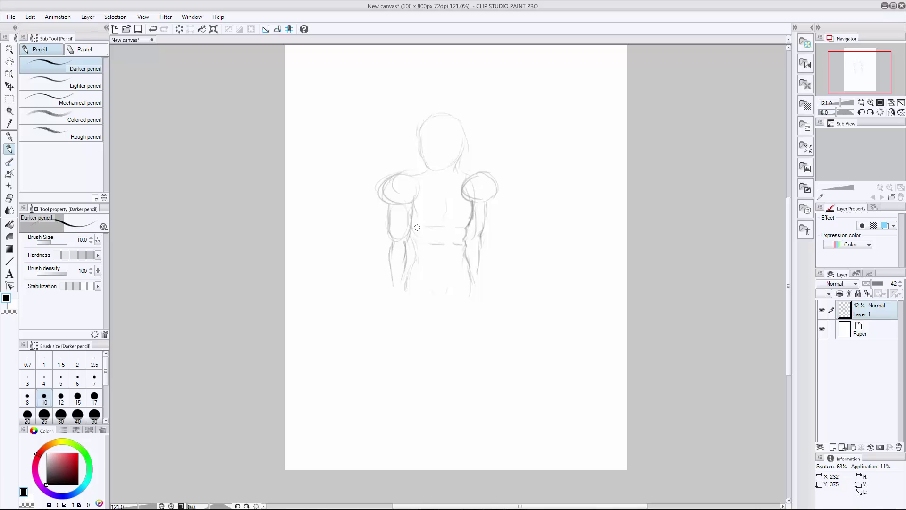
drag(417, 227, 417, 262)
key(ctrl+z)
key(ctrl+z)
Sketch the shoulder guard edges, the shoulder straps, the torso seams and the wide belt over the body.
drag(394, 174, 378, 203)
drag(458, 177, 456, 205)
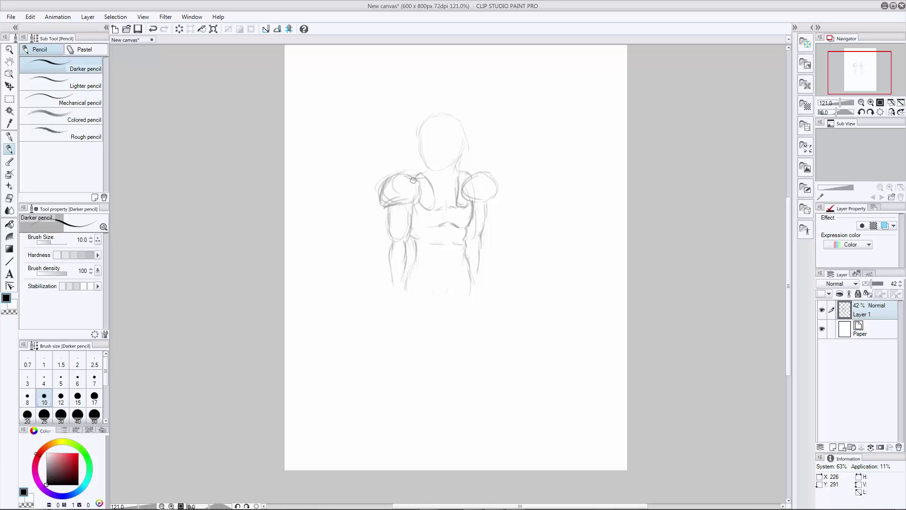
drag(426, 222, 466, 221)
mouse_move(422, 240)
mouse_down()
mouse_move(450, 229)
mouse_move(465, 235)
mouse_move(412, 255)
mouse_move(418, 243)
mouse_move(465, 247)
mouse_up()
mouse_move(413, 258)
mouse_down()
mouse_move(448, 276)
mouse_move(472, 272)
mouse_move(449, 272)
mouse_up()
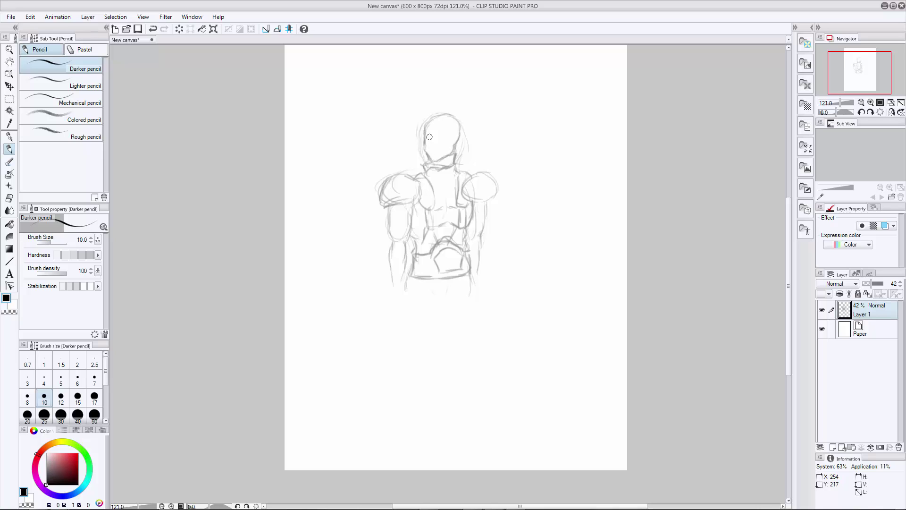
Sketch the side contour of the face and the ear on the head.
mouse_move(428, 128)
mouse_down()
mouse_move(440, 121)
mouse_move(455, 147)
mouse_up()
scroll(432, 136, up, 4)
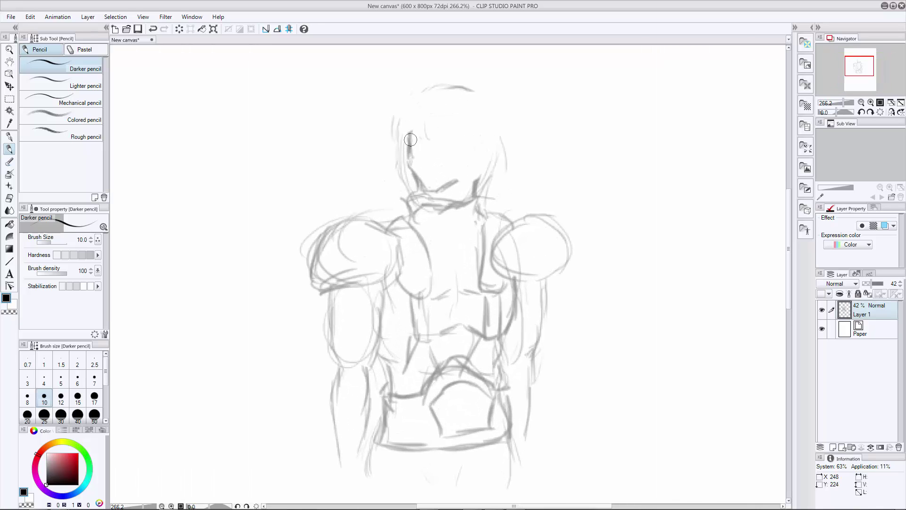
drag(401, 166, 409, 100)
mouse_move(472, 165)
mouse_down()
mouse_move(478, 138)
mouse_move(486, 155)
mouse_up()
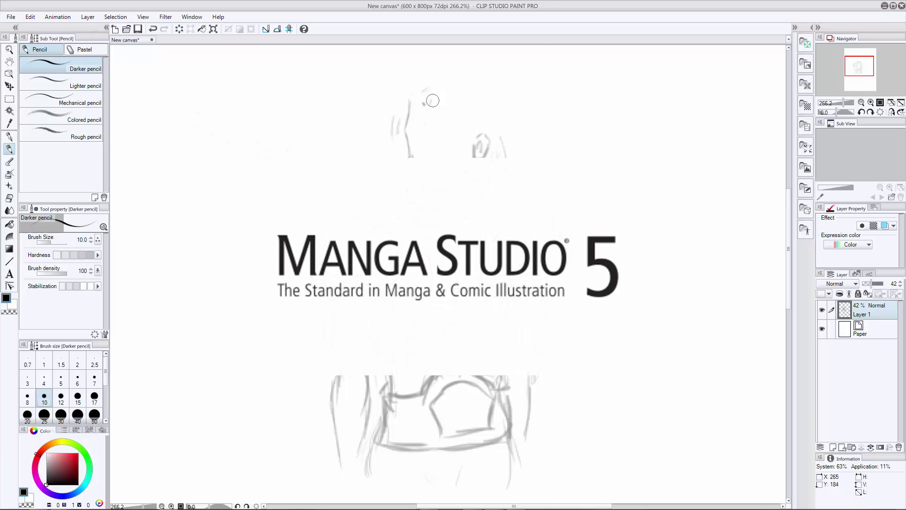
Sketch the parted fringe and the spiky hair outline around the top and back of the head.
mouse_move(424, 105)
mouse_down()
mouse_move(441, 92)
mouse_move(442, 129)
mouse_up()
mouse_move(456, 90)
mouse_down()
mouse_move(451, 121)
mouse_move(408, 88)
mouse_move(405, 129)
mouse_up()
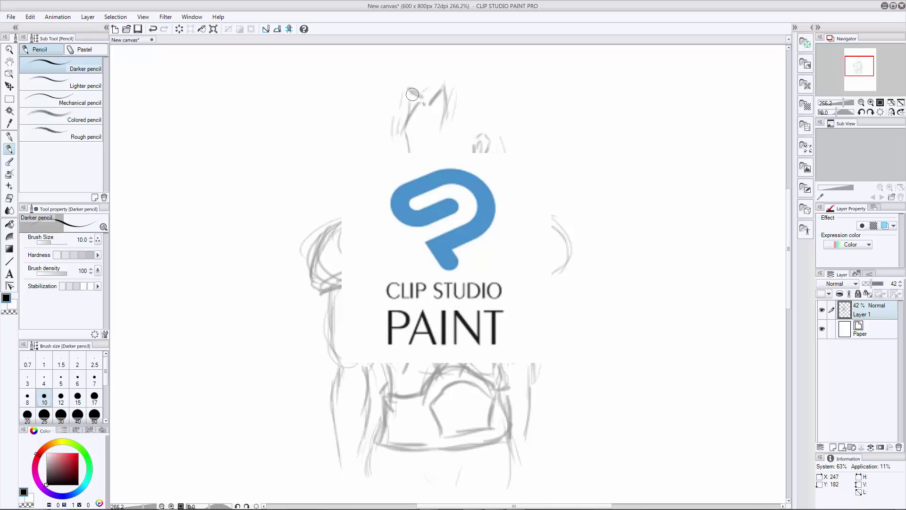
drag(410, 89, 394, 118)
mouse_move(401, 92)
mouse_down()
mouse_move(395, 113)
mouse_move(386, 99)
mouse_move(383, 135)
mouse_move(390, 75)
mouse_up()
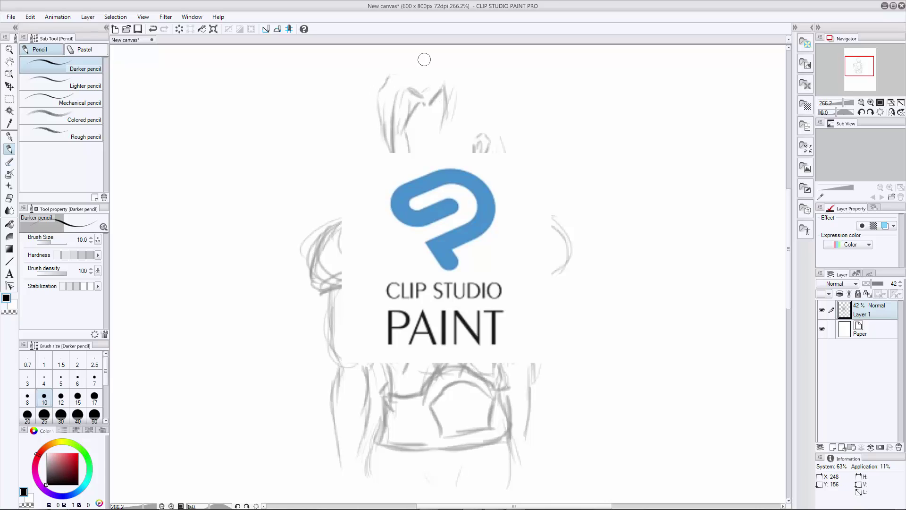
drag(789, 236, 788, 223)
mouse_move(391, 128)
mouse_down()
mouse_move(415, 114)
mouse_move(418, 92)
mouse_move(423, 115)
mouse_move(461, 75)
mouse_move(446, 105)
mouse_move(502, 72)
mouse_move(480, 114)
mouse_move(513, 112)
mouse_move(531, 182)
mouse_move(521, 212)
mouse_move(481, 255)
mouse_up()
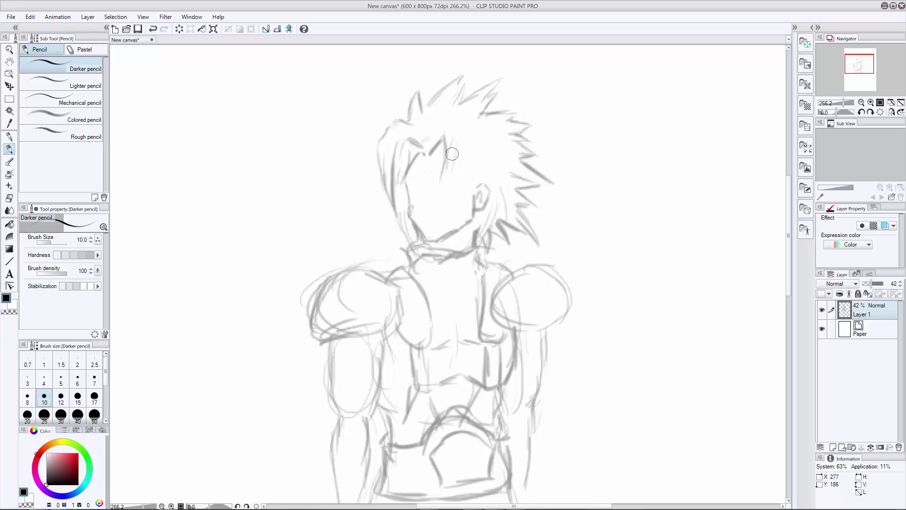
Add darker fringe strands and hair spikes, and sketch the eyes, nose and mouth.
mouse_move(452, 155)
mouse_down()
mouse_move(467, 192)
mouse_move(478, 184)
mouse_move(457, 174)
mouse_move(498, 198)
mouse_move(471, 235)
mouse_move(486, 210)
mouse_up()
drag(411, 149, 399, 191)
mouse_move(397, 113)
mouse_down()
mouse_move(378, 156)
mouse_move(389, 195)
mouse_move(418, 87)
mouse_move(498, 81)
mouse_up()
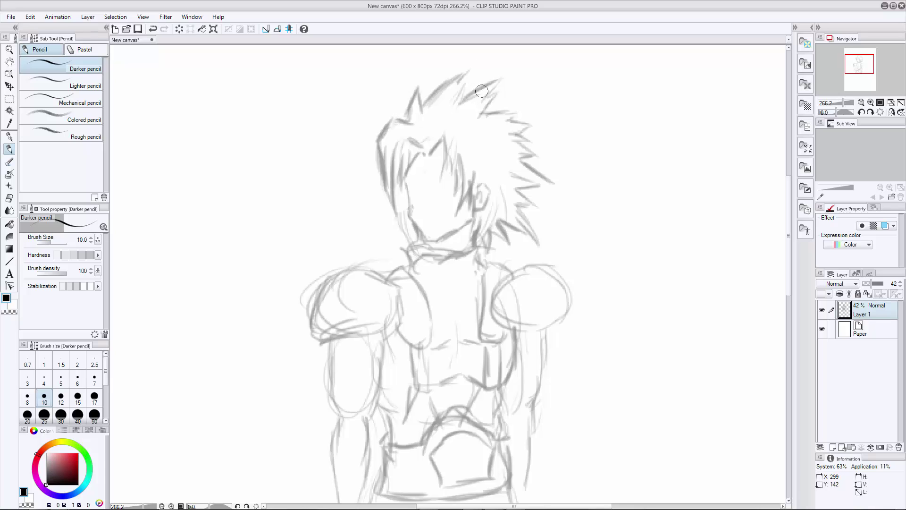
mouse_move(482, 114)
mouse_down()
mouse_move(513, 111)
mouse_move(543, 189)
mouse_move(538, 231)
mouse_move(482, 262)
mouse_up()
drag(410, 174, 433, 209)
drag(441, 156, 433, 189)
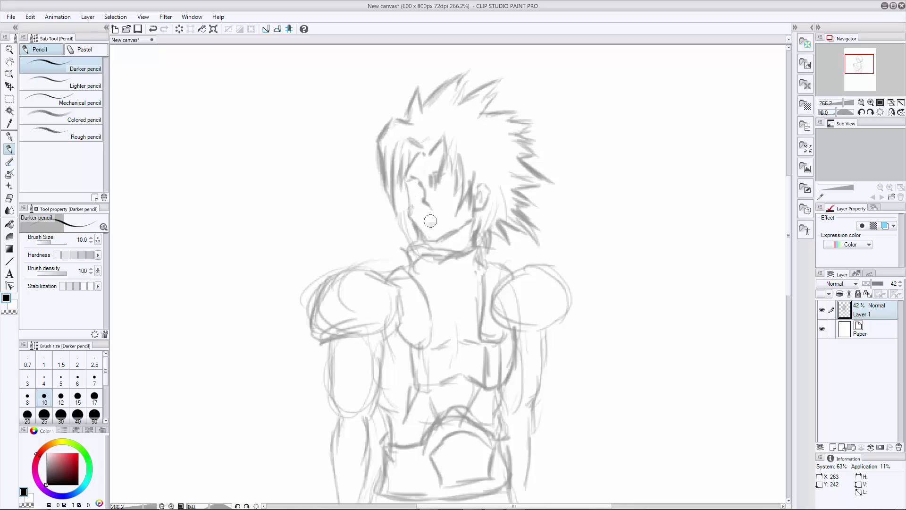
drag(426, 221, 446, 217)
Create a new layer above the sketch and set the G-pen's brush size to 6.5 for inking.
click(48, 243)
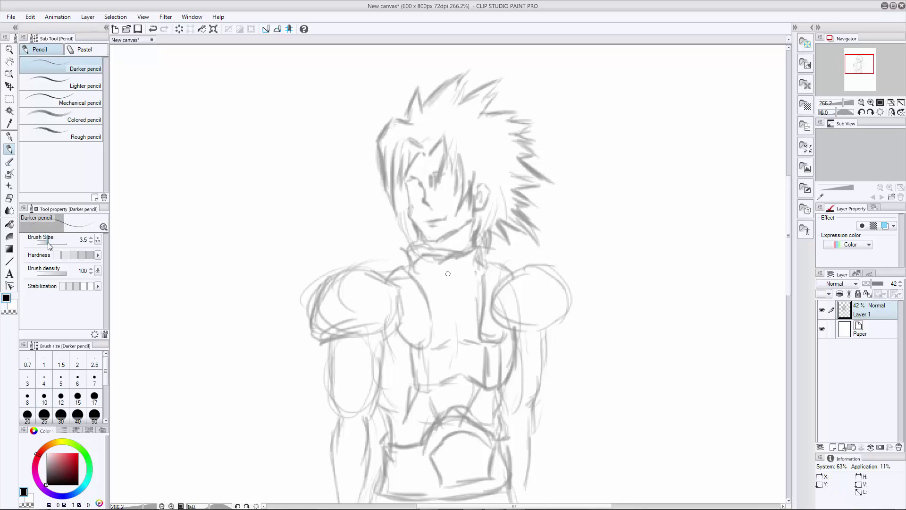
drag(789, 213, 792, 215)
click(833, 448)
click(10, 137)
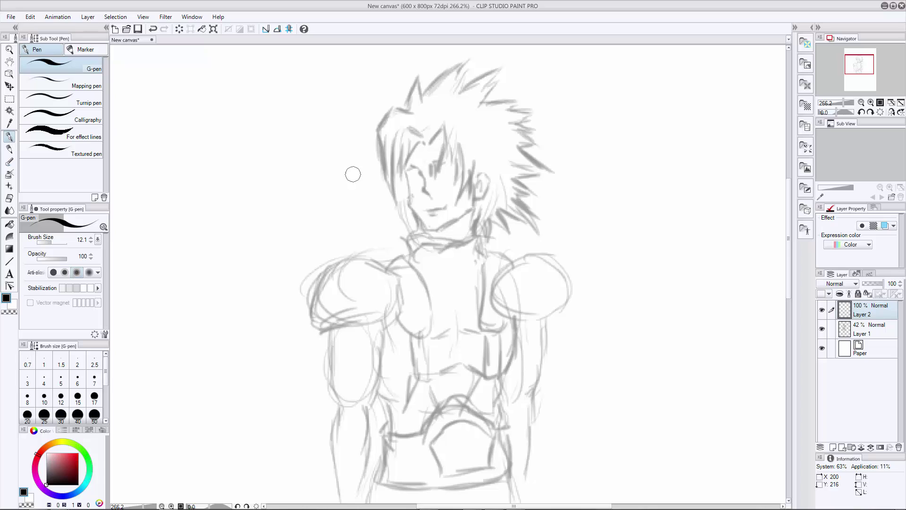
drag(354, 174, 392, 222)
key(ctrl+z)
click(50, 242)
Ink the face contour, the ear and the front fringe strands over the sketch.
mouse_move(408, 111)
mouse_down()
mouse_move(378, 124)
mouse_move(380, 150)
mouse_move(384, 166)
mouse_move(420, 142)
mouse_move(405, 177)
mouse_move(410, 206)
mouse_move(425, 223)
mouse_move(454, 220)
mouse_move(442, 229)
mouse_move(474, 209)
mouse_up()
mouse_move(481, 182)
mouse_down()
mouse_move(487, 176)
mouse_move(490, 188)
mouse_move(481, 198)
mouse_up()
mouse_move(457, 148)
mouse_down()
mouse_move(472, 200)
mouse_move(461, 176)
mouse_up()
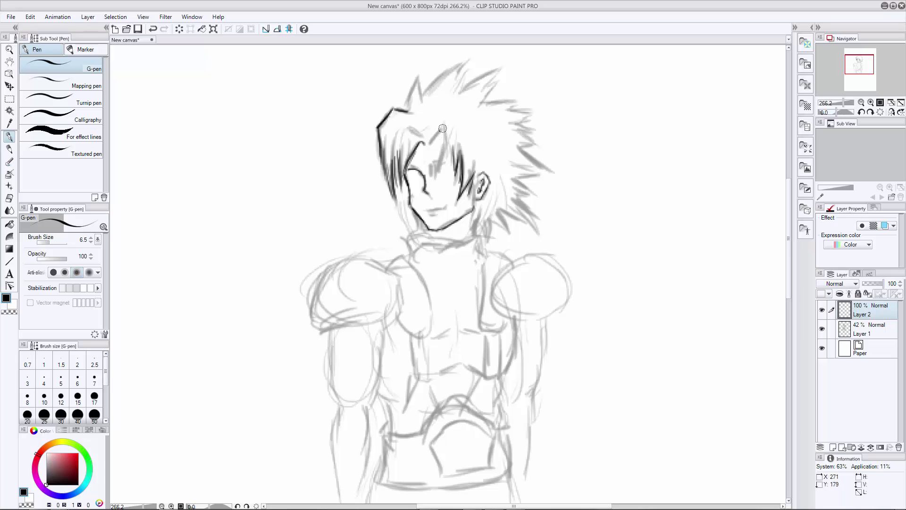
drag(444, 125, 439, 172)
drag(449, 142, 453, 182)
drag(446, 124, 427, 142)
drag(426, 143, 408, 128)
drag(399, 182, 407, 141)
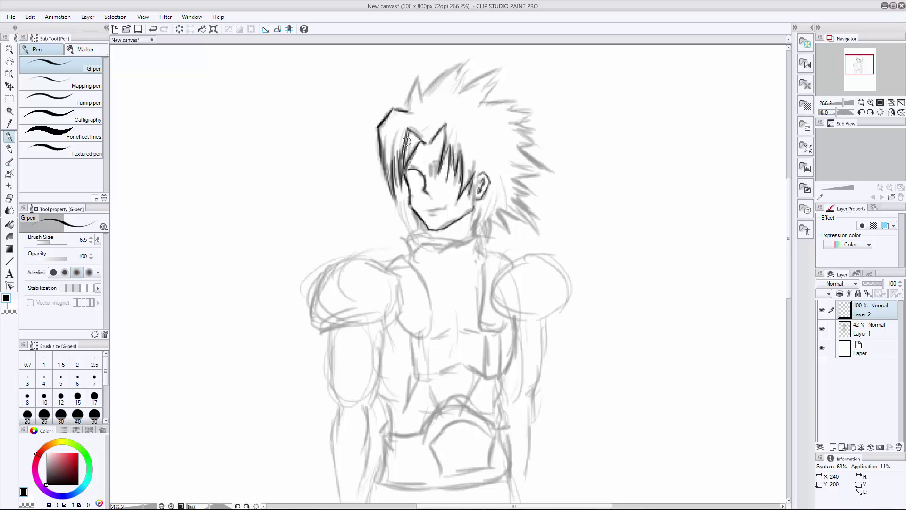
Ink the spiky hair outline and the high collar, and add more strands to the fringe.
mouse_move(408, 105)
mouse_down()
mouse_move(416, 78)
mouse_move(464, 60)
mouse_move(461, 70)
mouse_move(500, 69)
mouse_move(500, 101)
mouse_move(529, 127)
mouse_move(520, 146)
mouse_move(534, 173)
mouse_move(523, 192)
mouse_move(529, 206)
mouse_move(531, 194)
mouse_move(505, 222)
mouse_move(534, 228)
mouse_move(487, 215)
mouse_move(488, 237)
mouse_move(472, 216)
mouse_move(484, 238)
mouse_up()
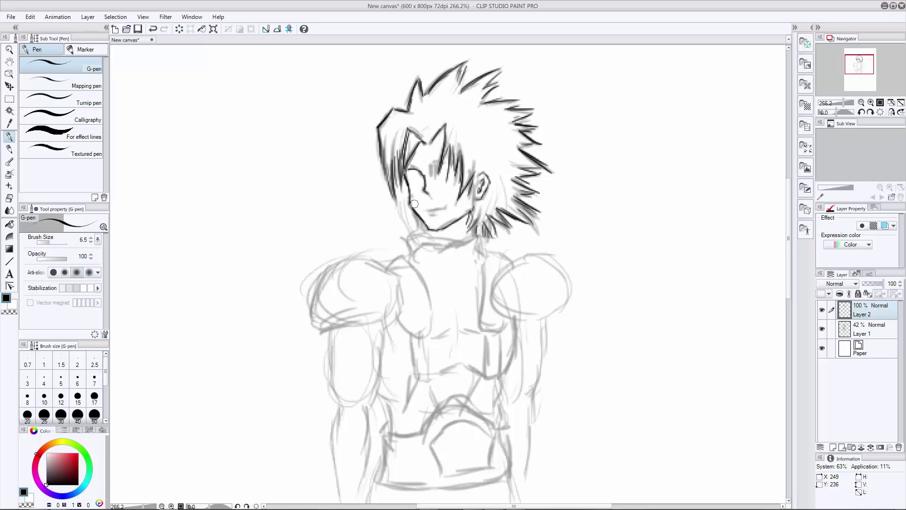
mouse_move(426, 232)
mouse_down()
mouse_move(410, 256)
mouse_move(481, 255)
mouse_move(453, 241)
mouse_move(482, 236)
mouse_move(442, 233)
mouse_up()
drag(444, 133, 436, 167)
mouse_move(443, 135)
mouse_down()
mouse_move(434, 176)
mouse_move(450, 143)
mouse_up()
mouse_move(409, 130)
mouse_down()
mouse_move(423, 142)
mouse_move(405, 161)
mouse_up()
mouse_move(431, 132)
mouse_down()
mouse_move(435, 113)
mouse_move(472, 110)
mouse_move(491, 144)
mouse_up()
mouse_move(477, 136)
mouse_down()
mouse_move(484, 160)
mouse_move(470, 191)
mouse_up()
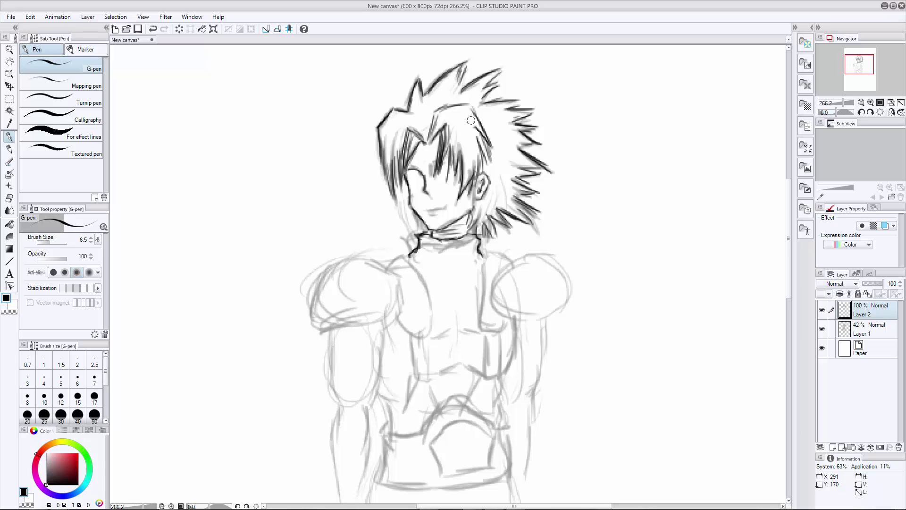
Ink short strand lines inside the hair spikes at the back of the head, from the crown to the nape.
mouse_move(500, 119)
mouse_down()
mouse_move(481, 127)
mouse_move(486, 147)
mouse_move(514, 152)
mouse_up()
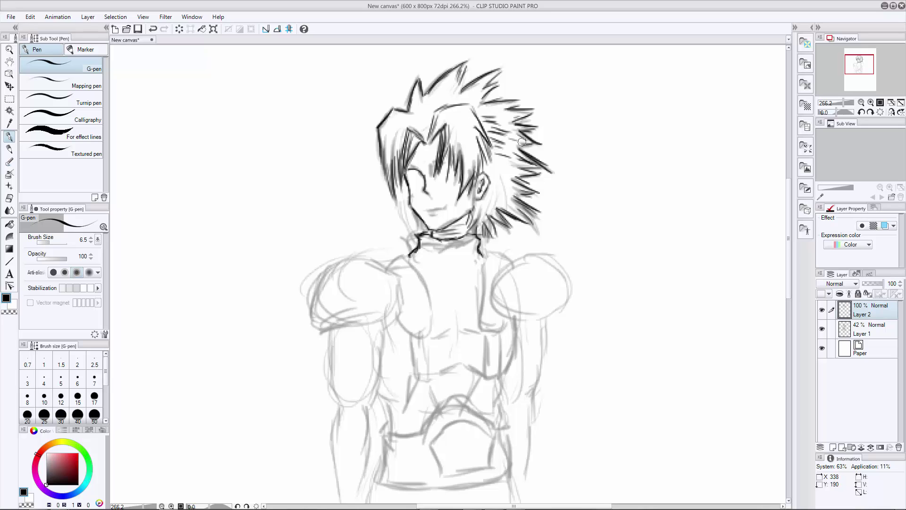
drag(530, 187, 480, 173)
mouse_move(526, 217)
mouse_down()
mouse_move(483, 192)
mouse_move(474, 229)
mouse_up()
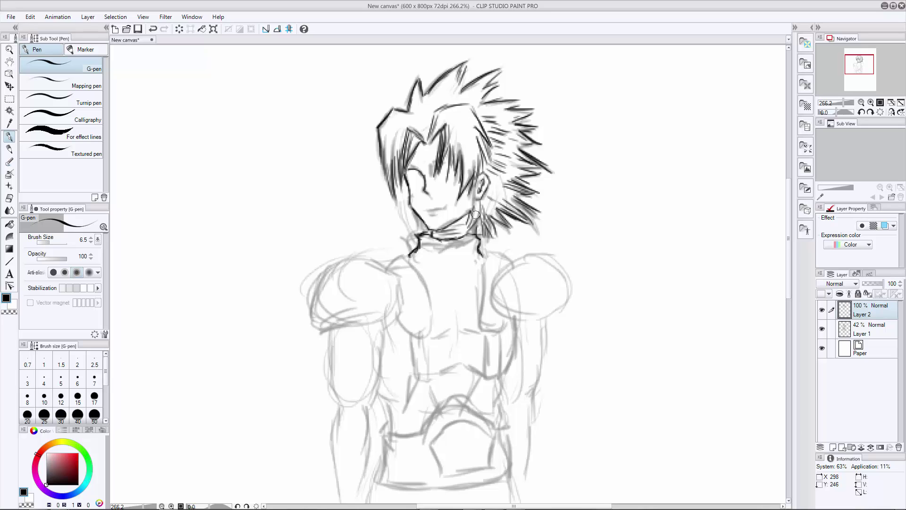
drag(514, 187, 498, 209)
drag(509, 168, 482, 196)
drag(506, 149, 491, 183)
drag(527, 125, 510, 146)
drag(531, 113, 486, 118)
drag(491, 108, 476, 130)
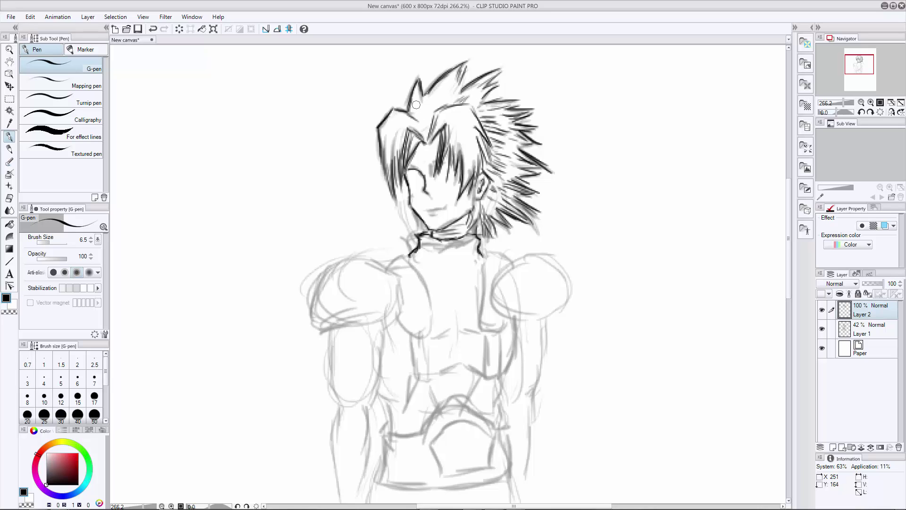
Add strand lines to the top hair spikes and reinforce the spikes at the back of the head.
drag(418, 91, 426, 115)
drag(462, 71, 427, 104)
drag(486, 78, 460, 97)
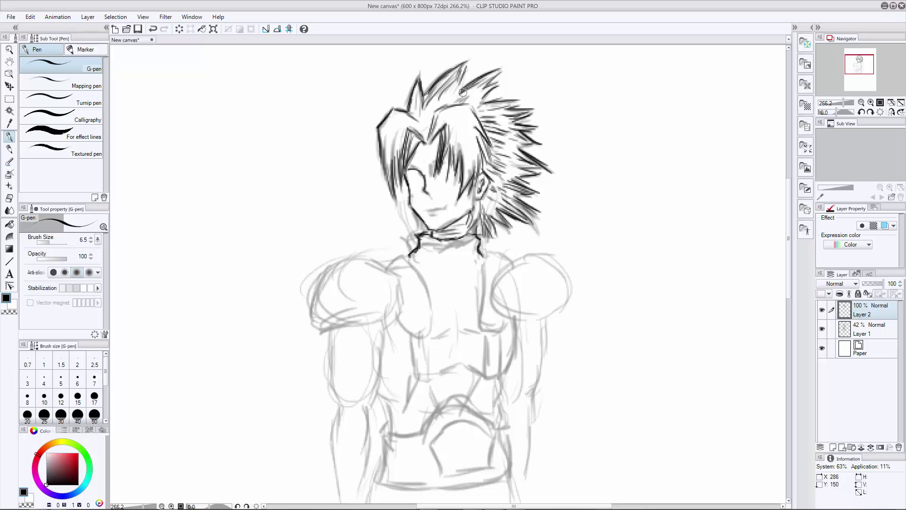
mouse_move(505, 66)
mouse_down()
mouse_move(472, 85)
mouse_move(532, 163)
mouse_move(527, 180)
mouse_up()
drag(499, 185, 520, 209)
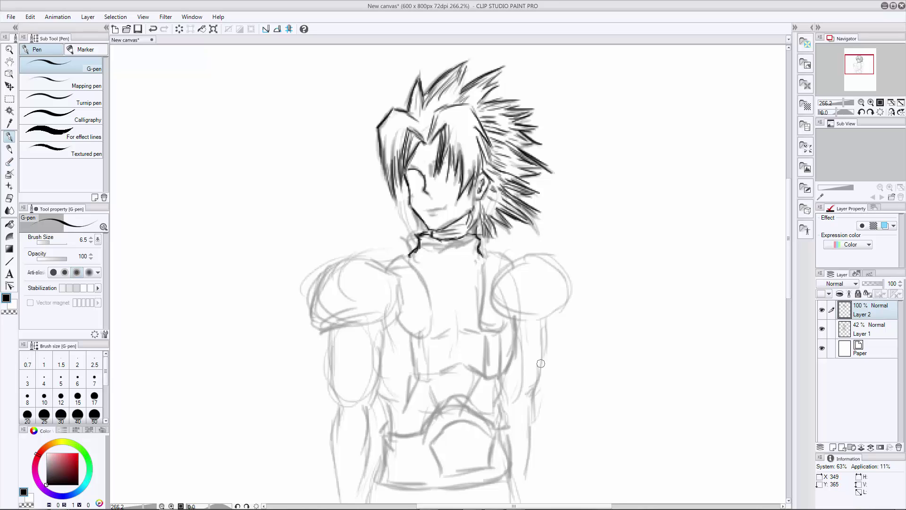
mouse_move(523, 169)
mouse_down()
mouse_move(546, 181)
mouse_move(543, 191)
mouse_up()
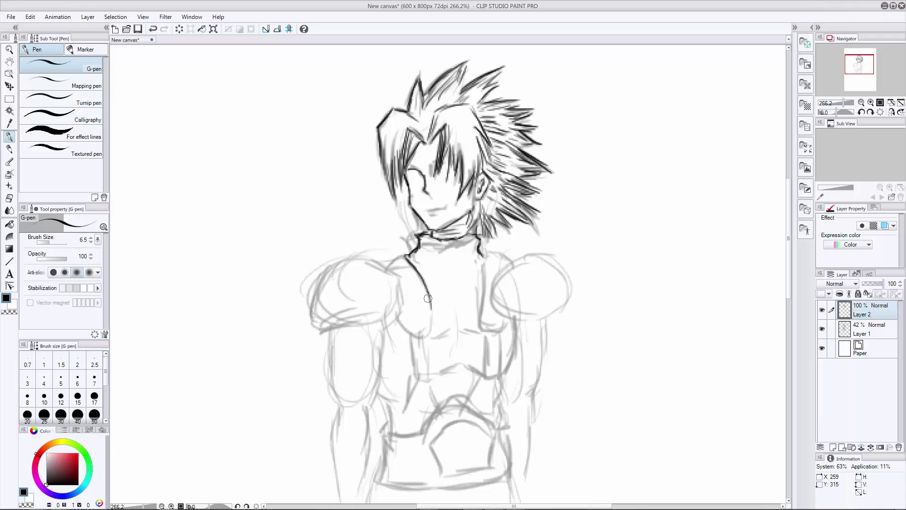
Ink both shoulder straps and shoulder guards, and the upper arm beneath the larger guard.
mouse_move(407, 255)
mouse_down()
mouse_move(429, 330)
mouse_move(422, 336)
mouse_up()
drag(388, 261, 385, 267)
mouse_move(480, 256)
mouse_down()
mouse_move(481, 300)
mouse_move(504, 332)
mouse_move(507, 267)
mouse_move(514, 270)
mouse_up()
mouse_move(512, 250)
mouse_down()
mouse_move(496, 249)
mouse_move(552, 313)
mouse_move(548, 331)
mouse_move(517, 310)
mouse_move(509, 281)
mouse_up()
drag(504, 325, 508, 267)
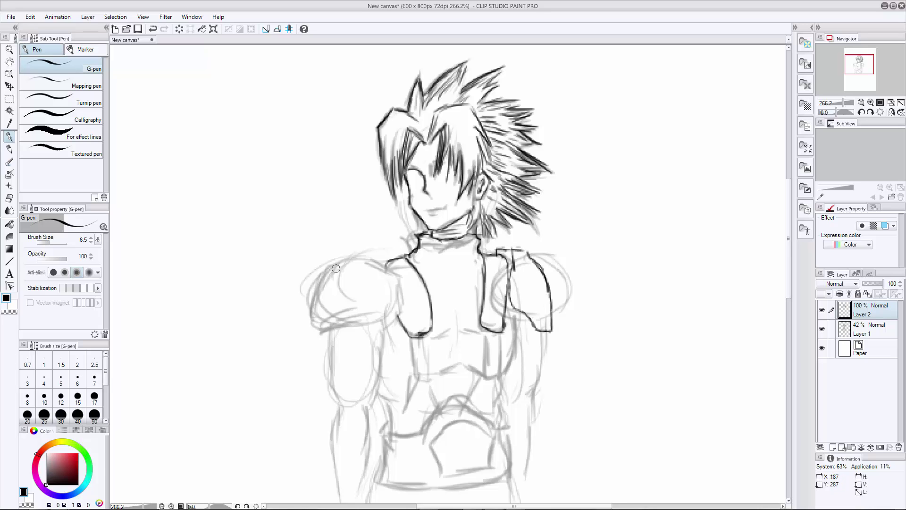
mouse_move(309, 321)
mouse_down()
mouse_move(336, 264)
mouse_move(385, 256)
mouse_move(400, 282)
mouse_move(402, 314)
mouse_move(368, 332)
mouse_move(322, 334)
mouse_move(349, 324)
mouse_move(331, 362)
mouse_move(337, 403)
mouse_up()
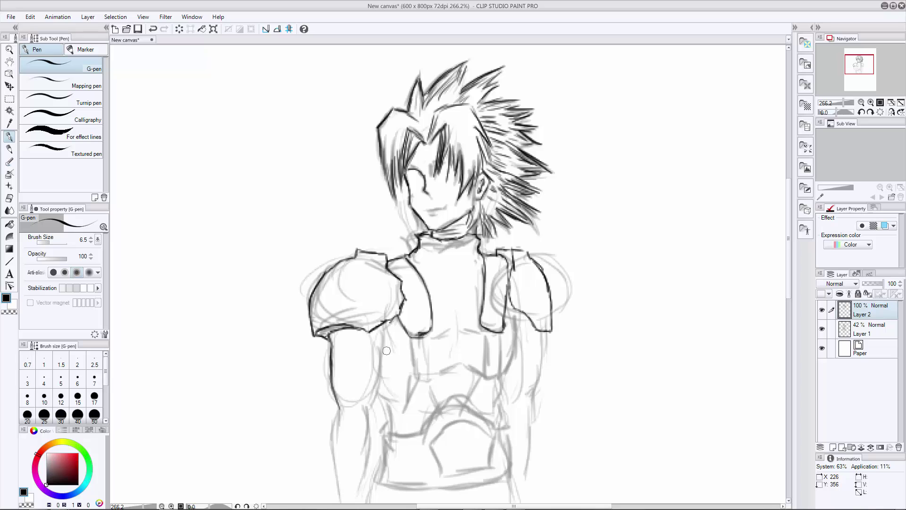
mouse_move(380, 329)
mouse_down()
mouse_move(382, 383)
mouse_move(371, 405)
mouse_up()
Ink the wide belt with its raised arch and the angular plate at its centre.
drag(789, 236, 789, 272)
mouse_move(374, 263)
mouse_down()
mouse_move(389, 289)
mouse_move(427, 295)
mouse_move(469, 276)
mouse_move(504, 298)
mouse_move(507, 340)
mouse_up()
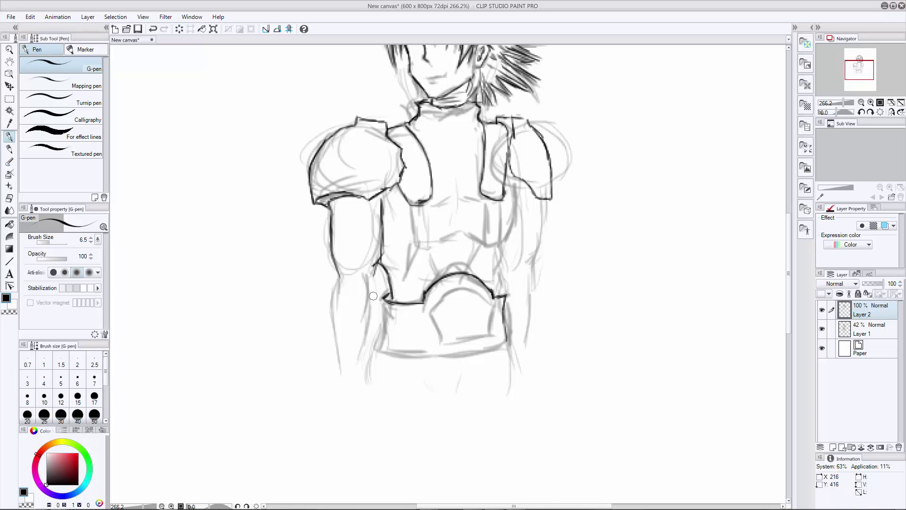
mouse_move(383, 301)
mouse_down()
mouse_move(385, 334)
mouse_move(492, 340)
mouse_up()
mouse_move(437, 333)
mouse_down()
mouse_move(430, 318)
mouse_move(457, 290)
mouse_move(489, 313)
mouse_move(480, 334)
mouse_up()
drag(439, 335, 482, 334)
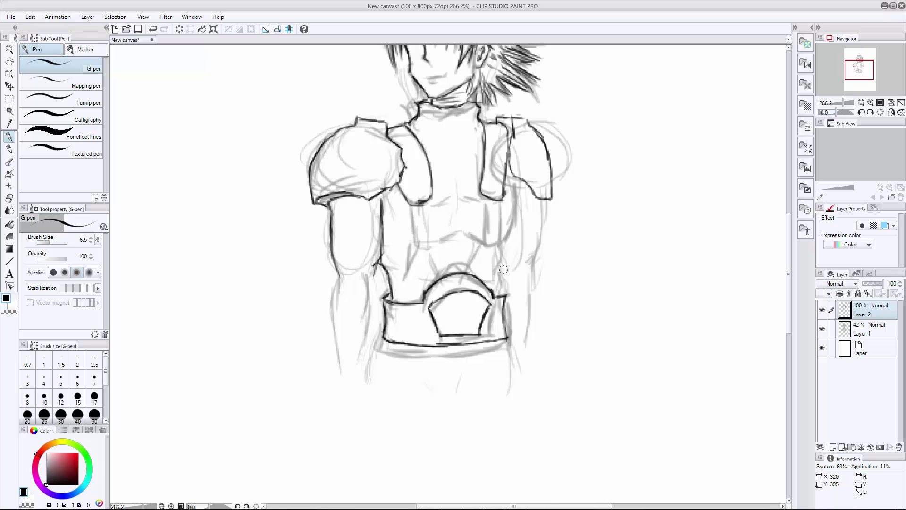
Ink the waist sides and the two suspender straps with their buckles running down to the belt.
drag(378, 264, 393, 286)
drag(412, 207, 428, 246)
mouse_move(427, 206)
mouse_down()
mouse_move(430, 247)
mouse_move(405, 278)
mouse_move(403, 300)
mouse_up()
mouse_move(417, 252)
mouse_down()
mouse_move(406, 300)
mouse_move(441, 276)
mouse_up()
drag(417, 249, 404, 301)
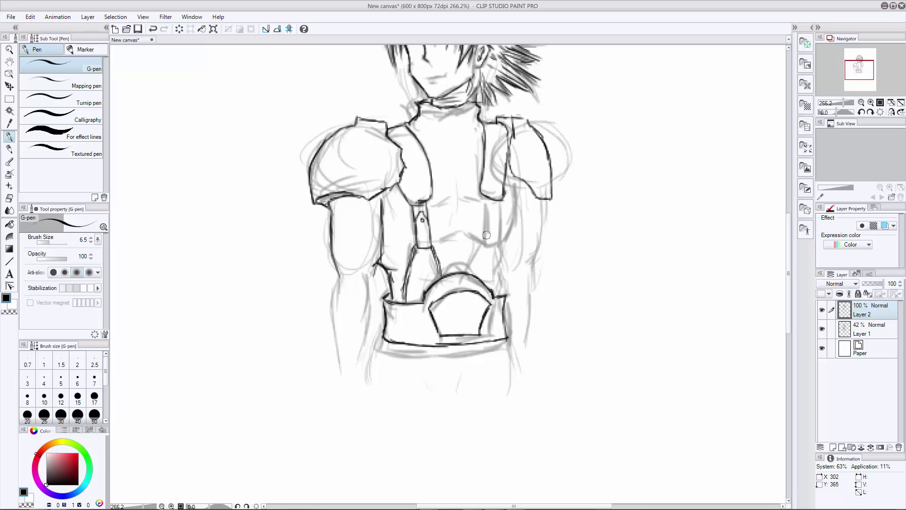
mouse_move(488, 200)
mouse_down()
mouse_move(488, 243)
mouse_move(501, 241)
mouse_move(494, 214)
mouse_move(476, 273)
mouse_up()
drag(502, 244, 506, 295)
Ink the abdomen line with short shading strokes on the torso, and add inner detail lines to the shoulder straps.
drag(437, 242, 475, 235)
drag(435, 212, 449, 204)
mouse_move(464, 203)
mouse_down()
mouse_move(474, 209)
mouse_move(470, 255)
mouse_move(451, 253)
mouse_up()
drag(456, 232, 467, 257)
drag(437, 210, 449, 204)
drag(462, 207, 471, 212)
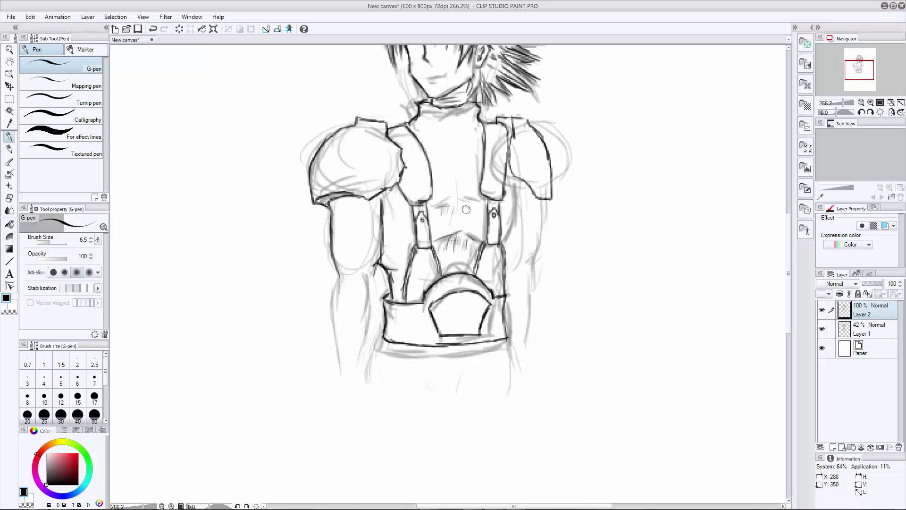
drag(401, 127, 412, 151)
mouse_move(483, 155)
mouse_down()
mouse_move(479, 189)
mouse_move(508, 160)
mouse_up()
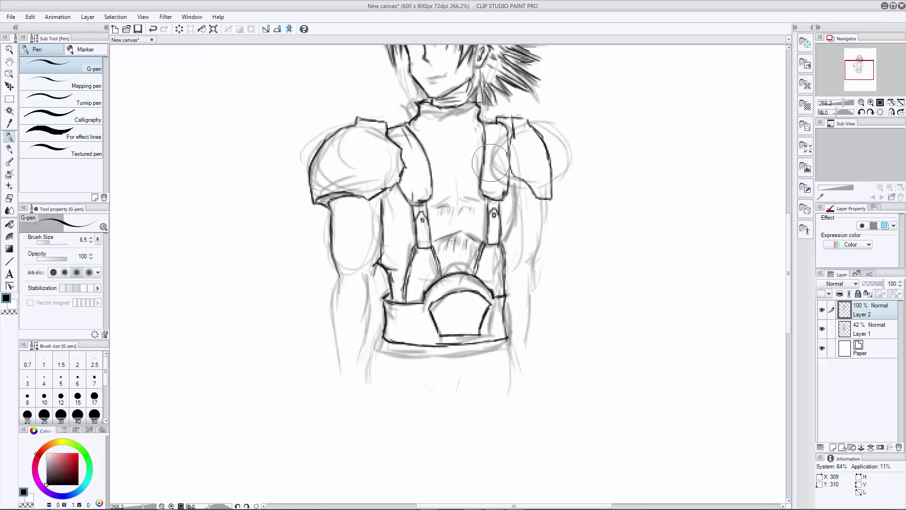
Ink the outer contour of the arm beneath the smaller shoulder guard, with short strokes at the elbow and waist.
scroll(533, 279, up, 3)
drag(539, 279, 525, 427)
drag(505, 284, 520, 326)
mouse_move(503, 318)
mouse_down()
mouse_move(513, 337)
mouse_move(507, 359)
mouse_move(506, 348)
mouse_up()
drag(520, 261, 515, 312)
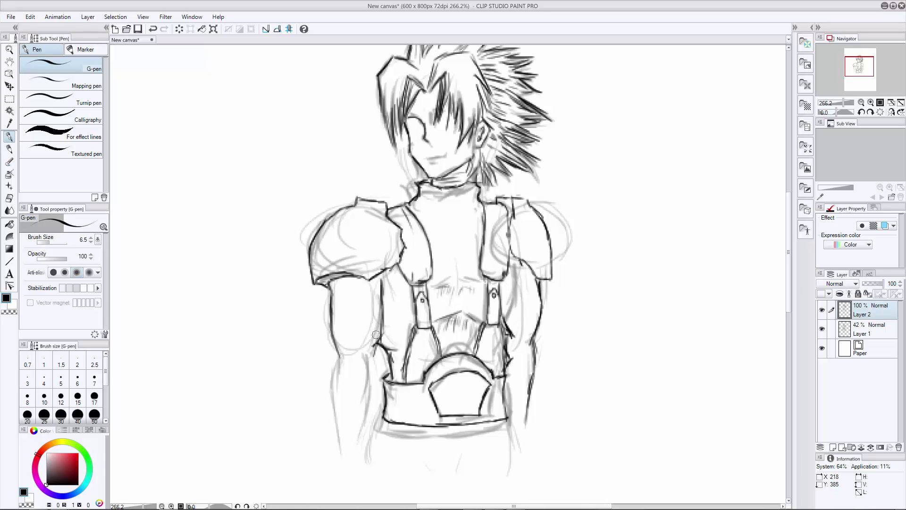
Ink the muscle line of the arm beneath the larger shoulder guard and both sides of its forearm down to the wrist.
mouse_move(361, 296)
mouse_down()
mouse_move(350, 331)
mouse_move(359, 368)
mouse_up()
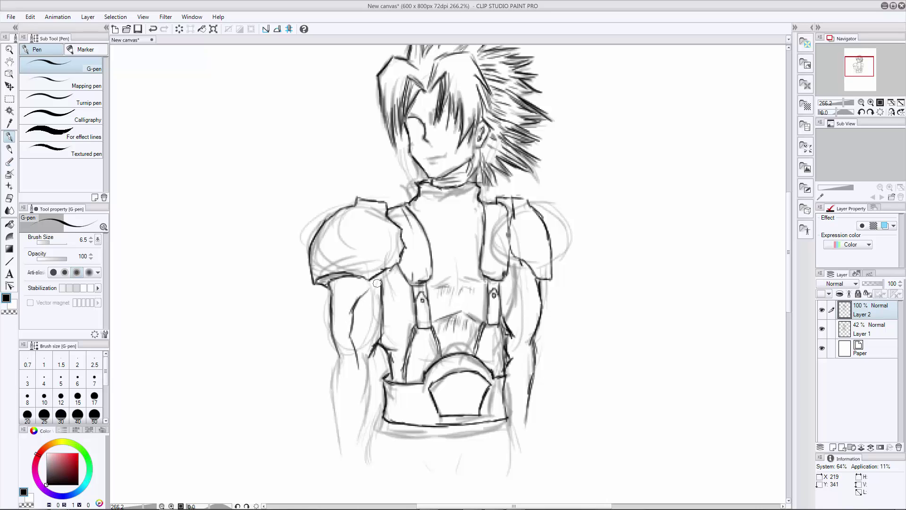
drag(377, 283, 378, 332)
scroll(237, 273, down, 3)
drag(337, 244, 341, 361)
drag(368, 301, 358, 362)
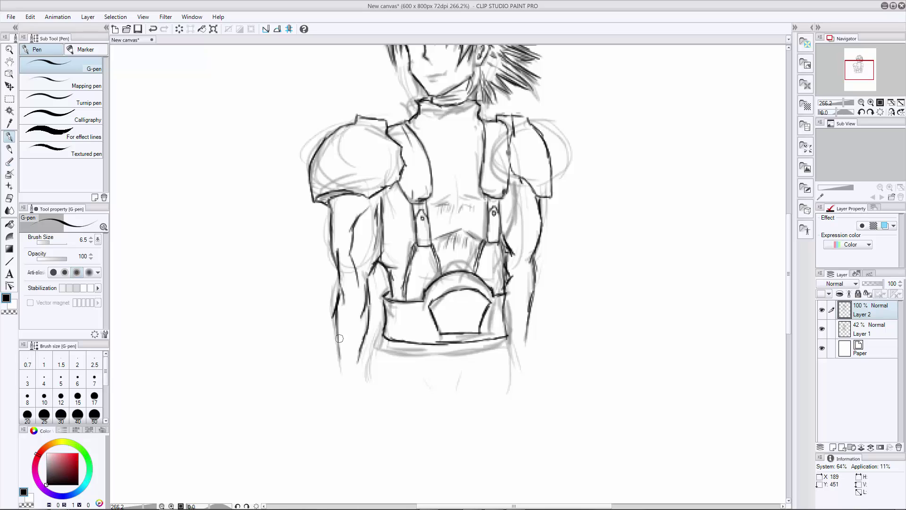
drag(350, 321, 341, 361)
Re-ink the arm beneath the smaller shoulder guard with a straighter outer contour and a closing line at the wrist.
drag(544, 202, 550, 407)
mouse_move(552, 379)
mouse_down()
mouse_move(525, 388)
mouse_move(532, 385)
mouse_up()
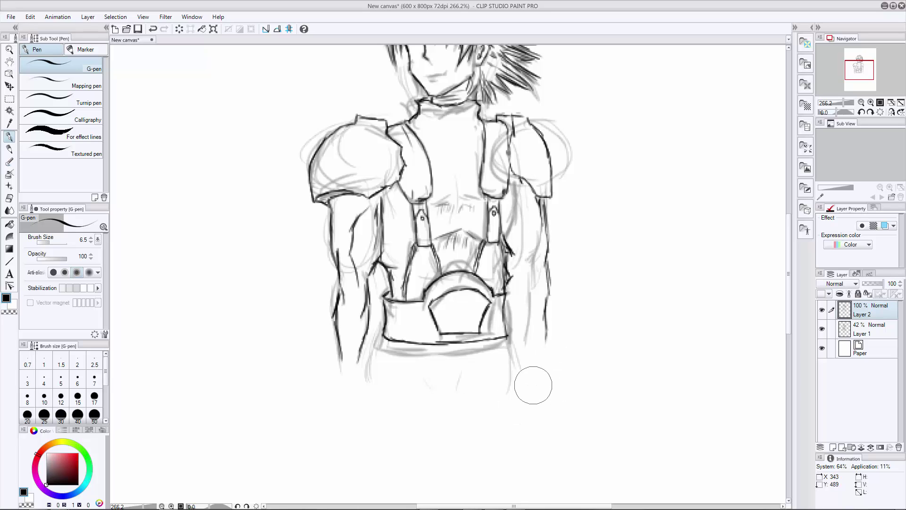
drag(546, 318, 554, 368)
drag(554, 367, 520, 377)
Ink the hip lines and two slim belts with loops directly below the wide belt.
drag(509, 338, 518, 395)
drag(371, 347, 367, 377)
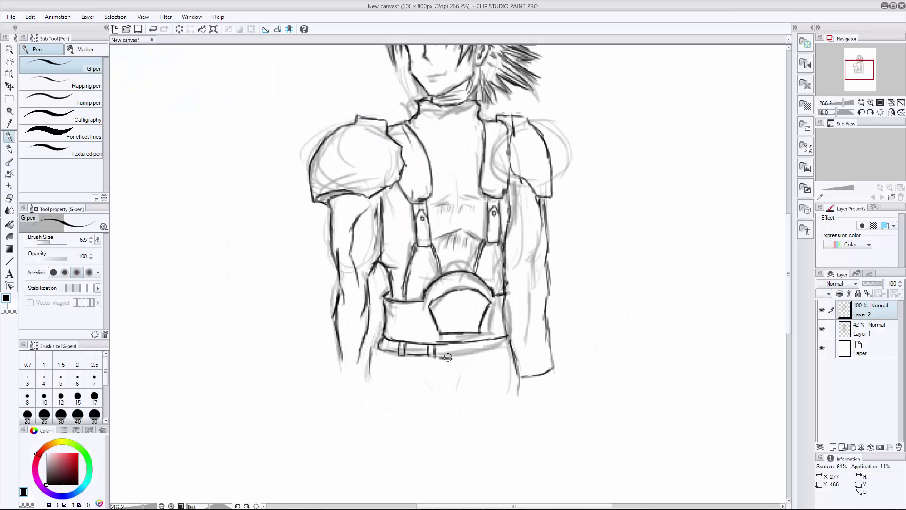
drag(431, 359, 465, 355)
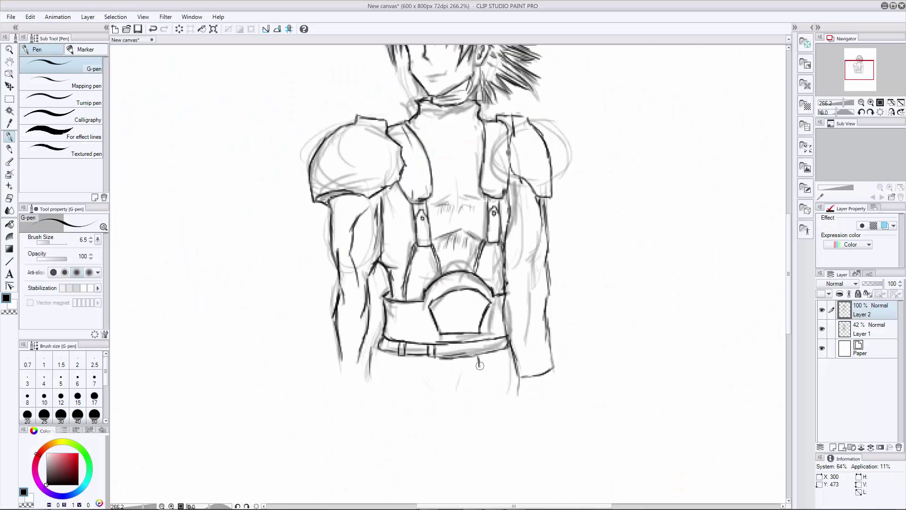
drag(483, 356, 485, 365)
drag(500, 351, 506, 361)
drag(513, 355, 489, 365)
mouse_move(479, 366)
mouse_down()
mouse_move(410, 364)
mouse_move(377, 350)
mouse_move(491, 366)
mouse_up()
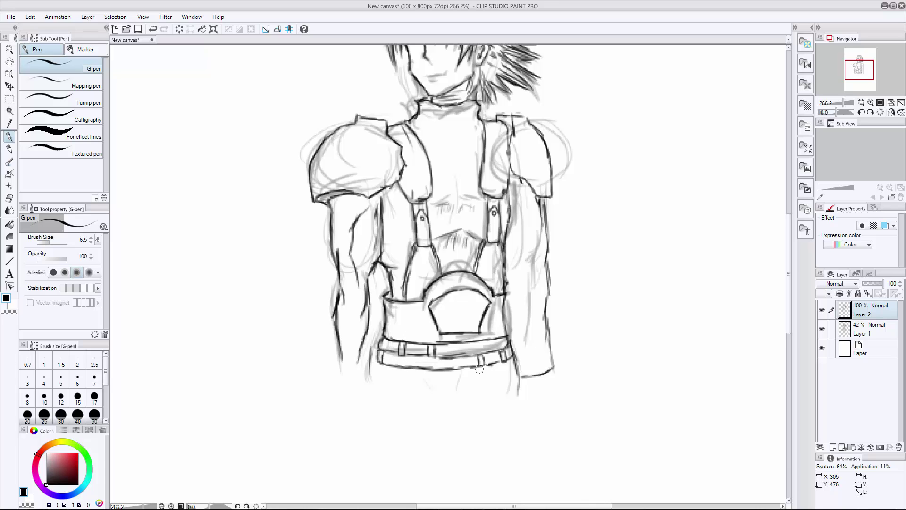
drag(406, 358, 422, 367)
Extend both hip lines down beneath the belts, and undo the inked arm below the smaller shoulder guard.
drag(789, 281, 788, 290)
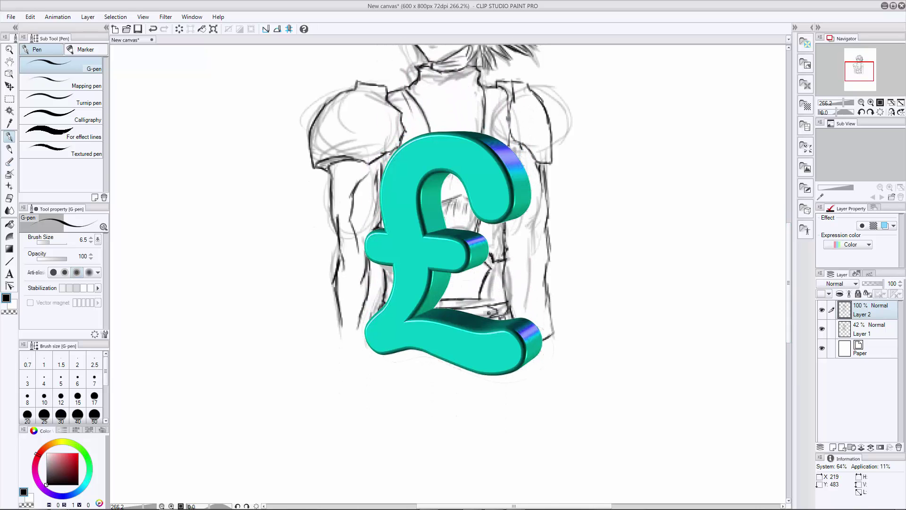
drag(366, 352, 363, 387)
drag(522, 371, 527, 393)
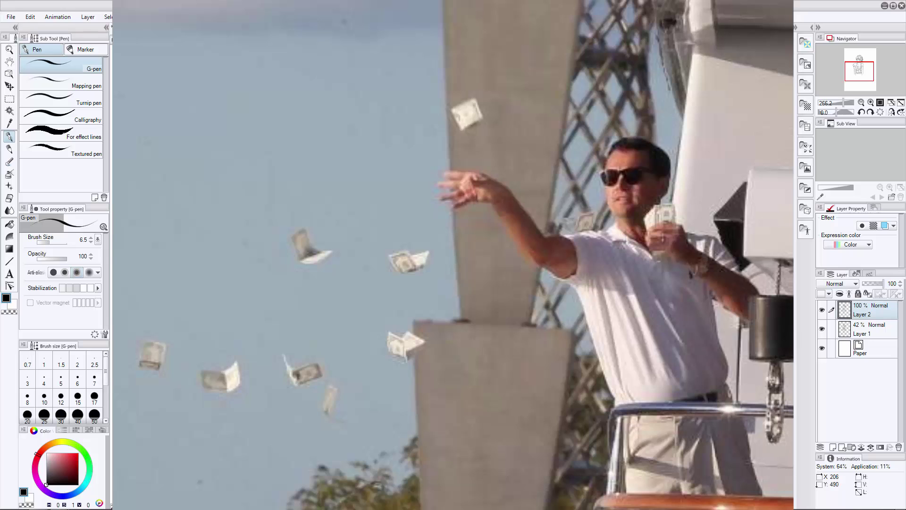
scroll(592, 143, down, 4)
mouse_move(790, 296)
mouse_down()
mouse_move(787, 273)
mouse_move(785, 294)
mouse_up()
key(ctrl+z)
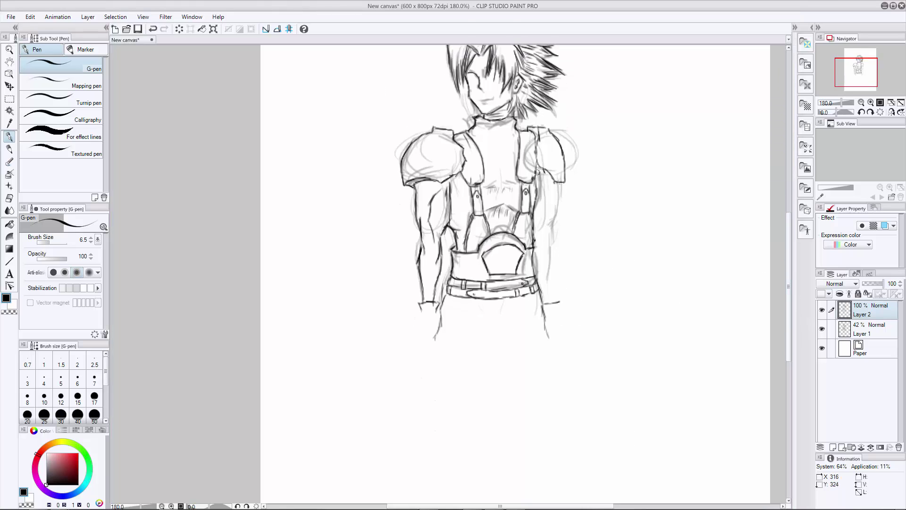
Ink the arm beneath the smaller shoulder guard with muscle and forearm lines, and add a buckled diagonal strap across the chest.
drag(558, 184, 571, 341)
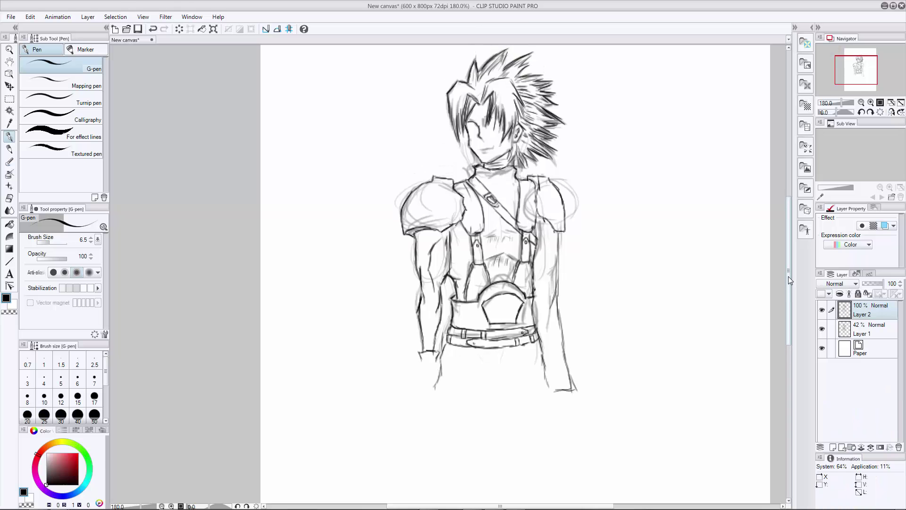
mouse_move(788, 276)
mouse_down()
mouse_move(786, 293)
mouse_move(780, 244)
mouse_move(782, 285)
mouse_up()
drag(548, 265, 560, 303)
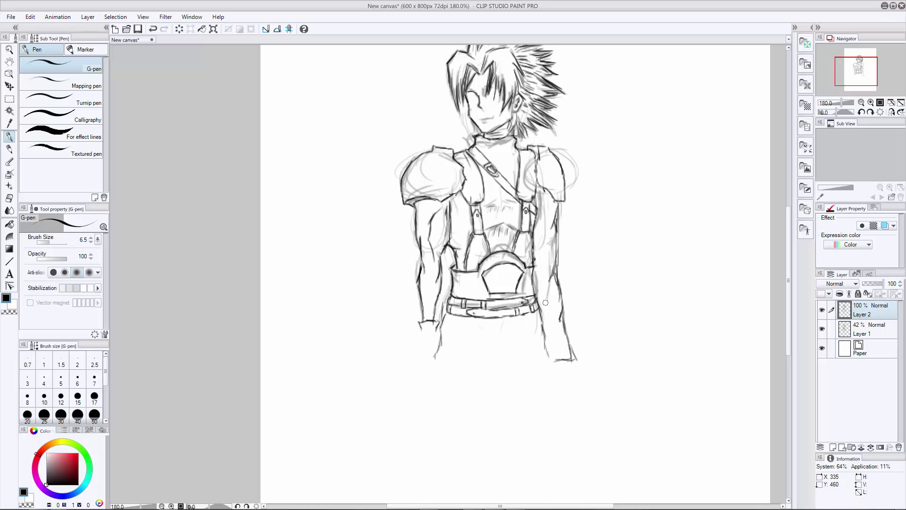
drag(533, 235, 540, 292)
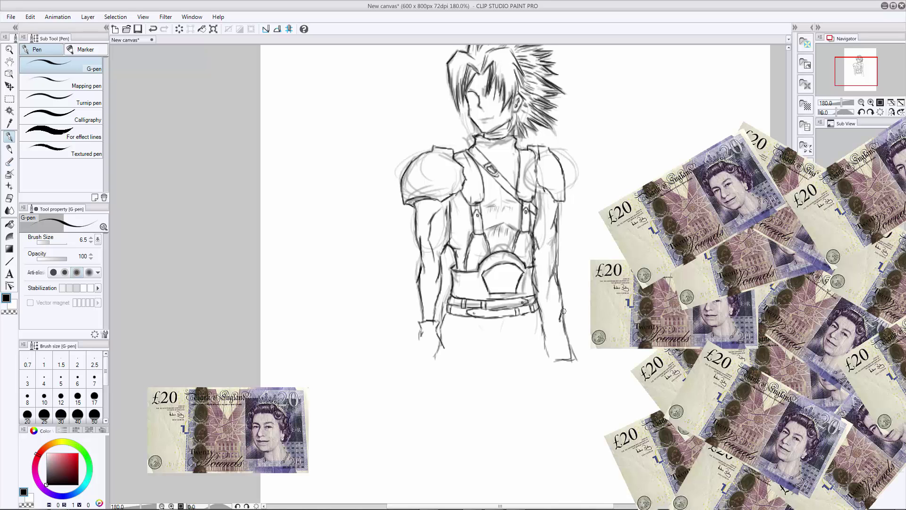
drag(562, 363, 555, 359)
Ink the slightly smiling mouth and both eyes with their eyebrows and pupils.
drag(789, 268, 782, 245)
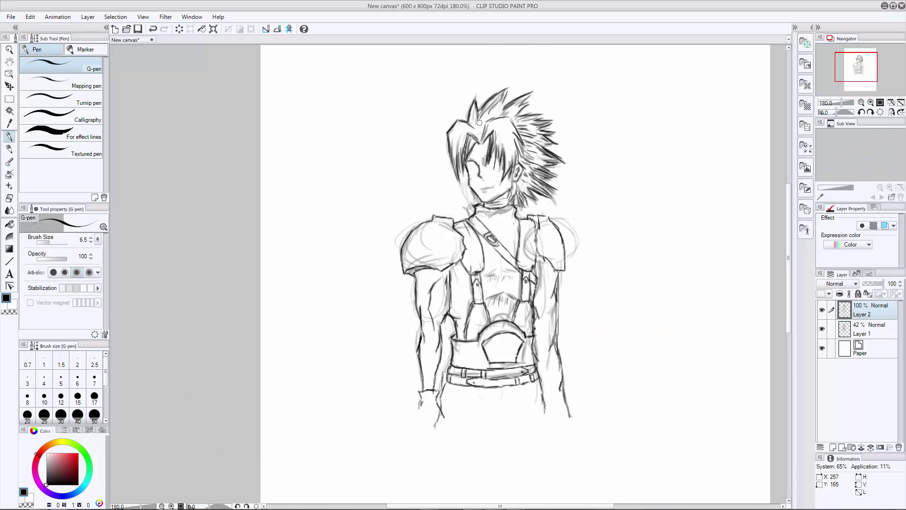
scroll(480, 123, up, 3)
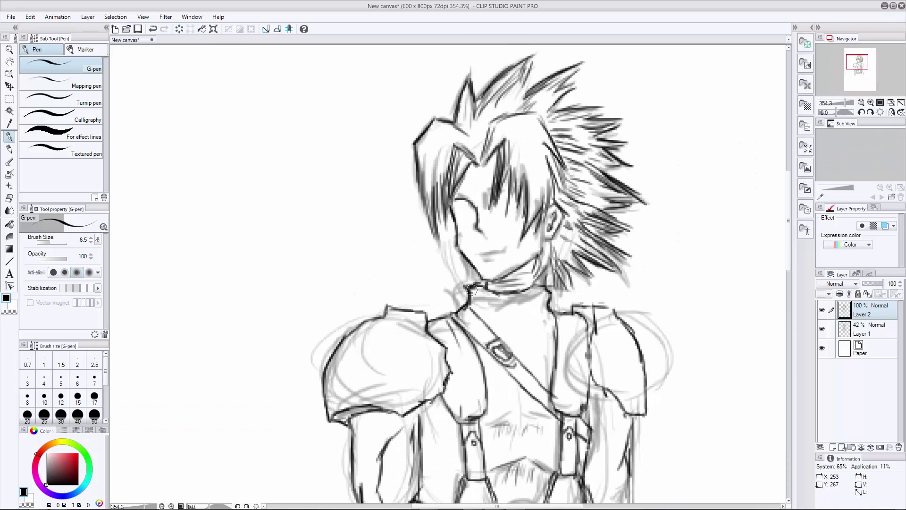
mouse_move(485, 248)
mouse_down()
mouse_move(504, 244)
mouse_move(496, 258)
mouse_up()
mouse_move(469, 211)
mouse_down()
mouse_move(462, 214)
mouse_move(466, 205)
mouse_up()
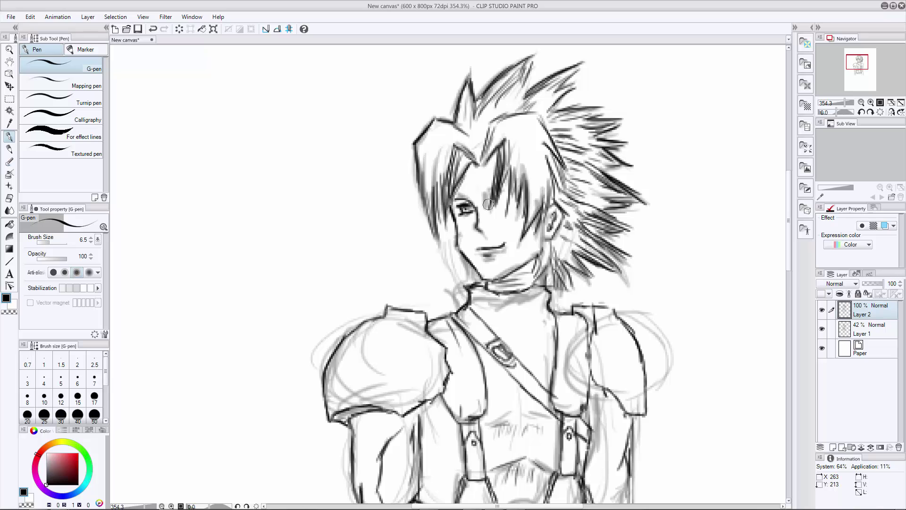
drag(463, 198, 485, 207)
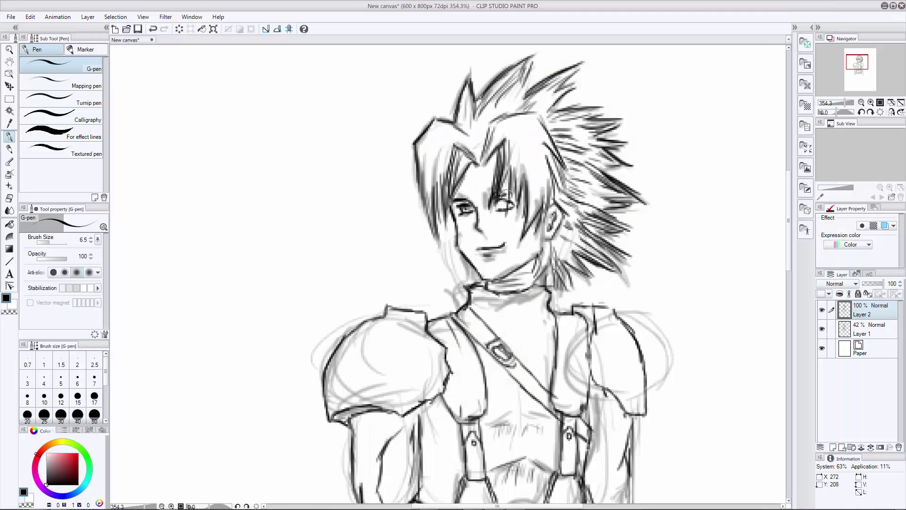
mouse_move(500, 197)
mouse_down()
mouse_move(511, 195)
mouse_move(515, 204)
mouse_move(496, 210)
mouse_move(512, 205)
mouse_up()
scroll(495, 193, up, 2)
mouse_move(511, 209)
mouse_down()
mouse_move(459, 213)
mouse_move(495, 201)
mouse_up()
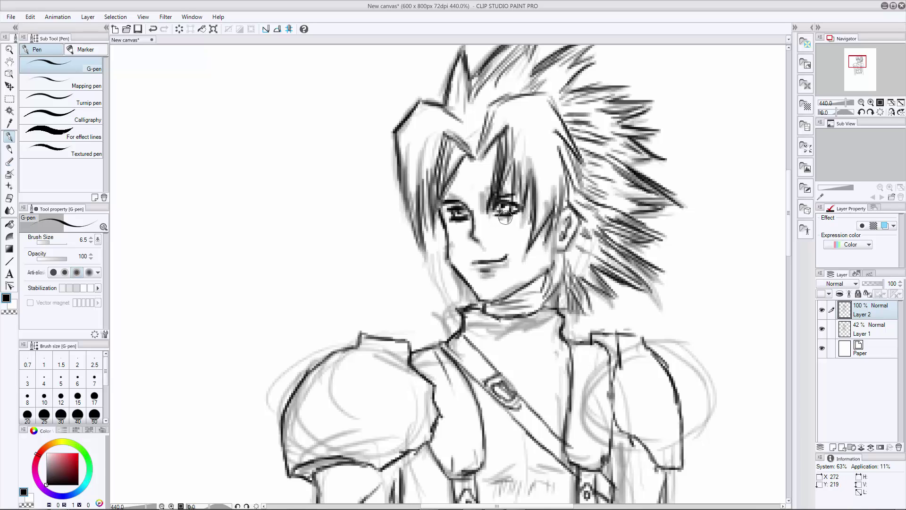
Strengthen the pointed fringe edges over the forehead and darken the eyes and eyebrows.
drag(475, 161, 444, 134)
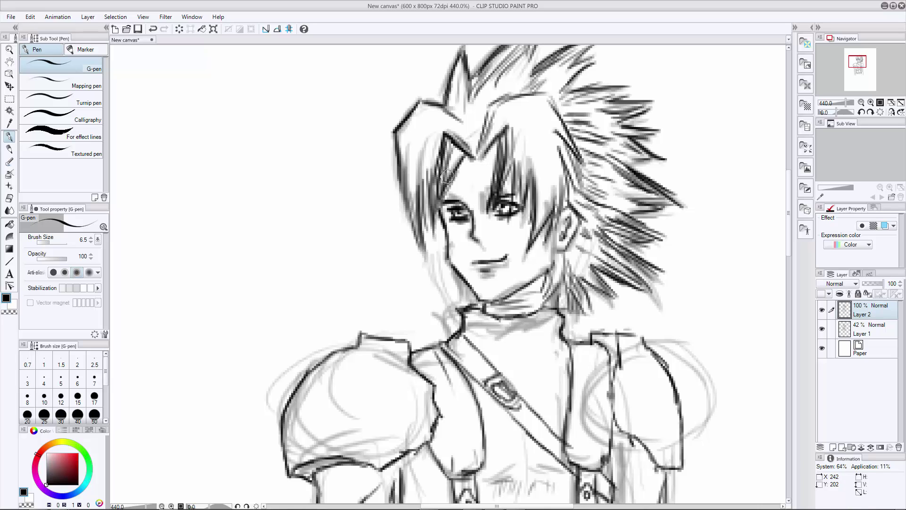
mouse_move(505, 134)
mouse_down()
mouse_move(476, 159)
mouse_move(488, 165)
mouse_up()
drag(494, 217, 512, 214)
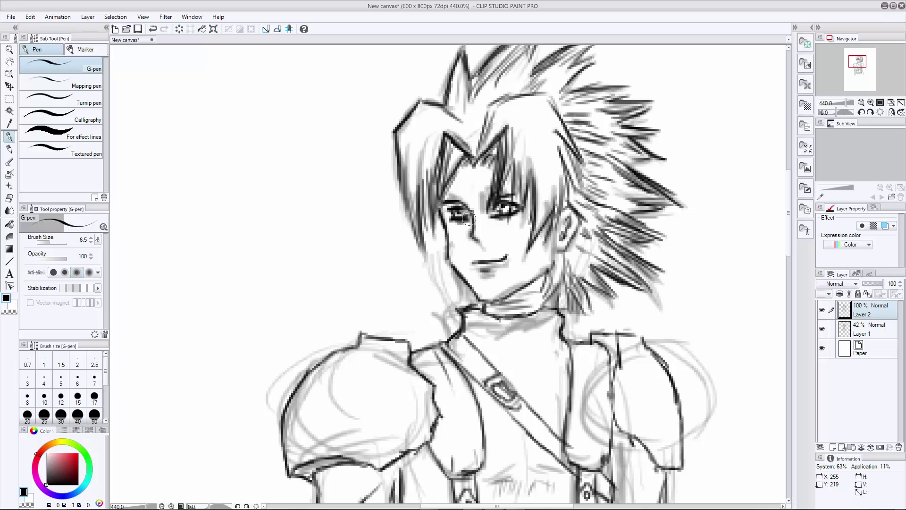
scroll(490, 157, down, 1)
scroll(491, 157, down, 2)
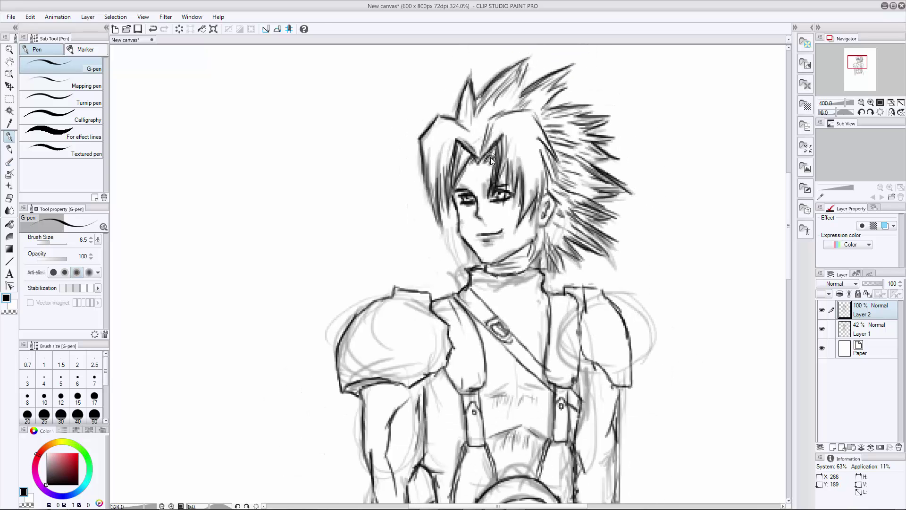
scroll(497, 156, up, 4)
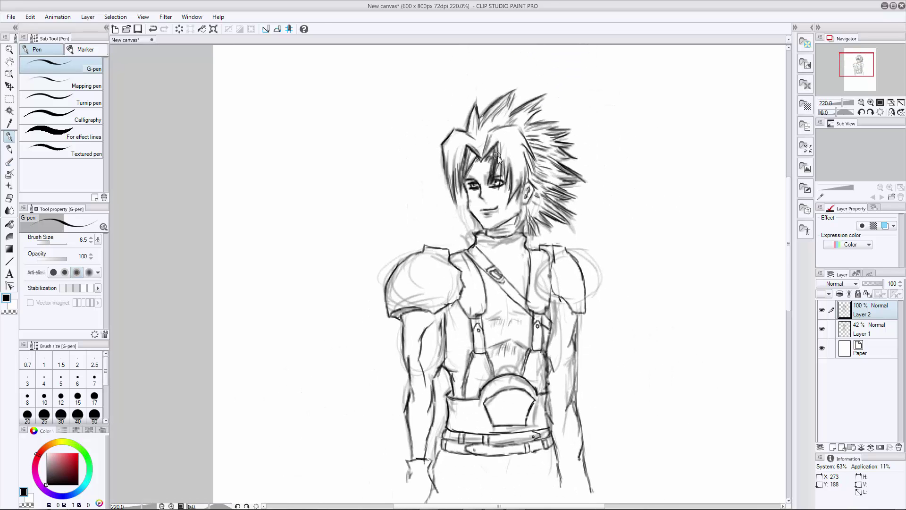
mouse_move(418, 181)
mouse_down()
mouse_move(422, 218)
mouse_move(440, 206)
mouse_move(441, 220)
mouse_move(508, 204)
mouse_move(515, 214)
mouse_move(482, 211)
mouse_move(504, 196)
mouse_up()
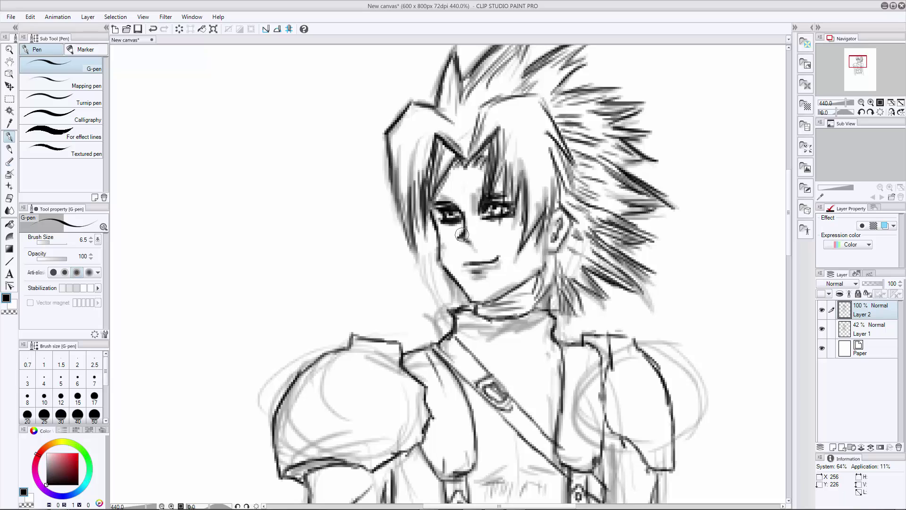
Shade the neck under the chin and fill both sides of the fringe with long hair strands.
drag(527, 286, 489, 304)
mouse_move(514, 295)
mouse_down()
mouse_move(484, 313)
mouse_move(503, 312)
mouse_up()
drag(514, 126, 516, 165)
drag(528, 148, 526, 218)
drag(535, 138, 532, 207)
drag(541, 158, 543, 213)
drag(548, 137, 550, 212)
drag(536, 136, 540, 186)
mouse_move(512, 133)
mouse_down()
mouse_move(529, 176)
mouse_move(539, 161)
mouse_up()
drag(530, 111, 551, 147)
mouse_move(405, 119)
mouse_down()
mouse_move(406, 208)
mouse_move(415, 183)
mouse_up()
drag(405, 127, 402, 161)
Add strand strokes inside the hair spikes at the back of the head and on the crown.
drag(594, 214, 630, 240)
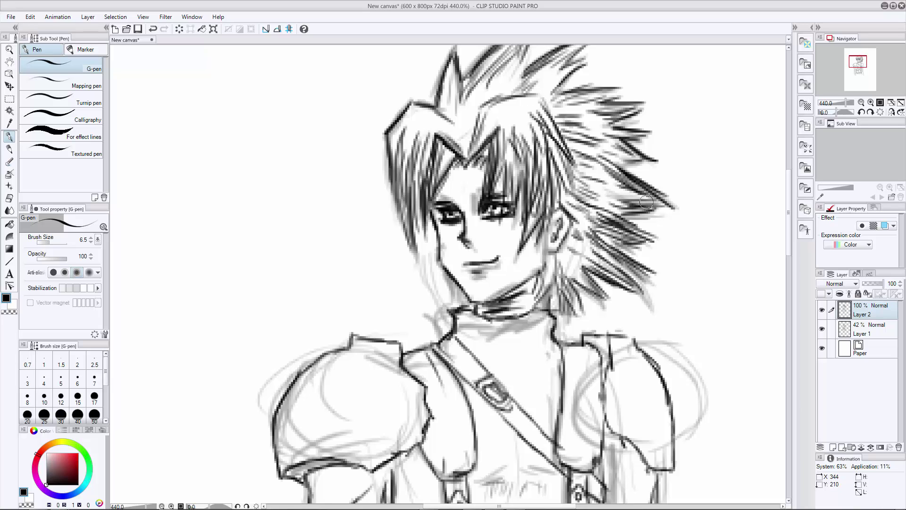
drag(594, 172, 653, 208)
drag(586, 131, 640, 168)
mouse_move(573, 111)
mouse_down()
mouse_move(598, 91)
mouse_move(558, 101)
mouse_up()
drag(551, 80, 579, 48)
mouse_move(529, 75)
mouse_down()
mouse_move(579, 48)
mouse_move(573, 68)
mouse_up()
mouse_move(502, 84)
mouse_down()
mouse_move(517, 48)
mouse_move(530, 48)
mouse_up()
drag(518, 71, 531, 49)
drag(495, 70, 514, 48)
drag(789, 212, 788, 200)
drag(513, 127, 525, 91)
drag(502, 135, 515, 111)
drag(514, 151, 527, 119)
drag(514, 141, 527, 104)
Draw dense hair strands around the parting where the two halves of the fringe meet.
drag(464, 188, 478, 161)
mouse_move(458, 184)
mouse_down()
mouse_move(453, 173)
mouse_move(446, 196)
mouse_up()
mouse_move(454, 190)
mouse_down()
mouse_move(432, 181)
mouse_move(456, 190)
mouse_move(460, 216)
mouse_up()
drag(487, 152, 465, 214)
drag(472, 180, 454, 217)
mouse_move(460, 214)
mouse_down()
mouse_move(482, 182)
mouse_move(540, 156)
mouse_move(474, 188)
mouse_up()
drag(496, 161, 474, 201)
mouse_move(448, 171)
mouse_down()
mouse_move(441, 180)
mouse_move(451, 183)
mouse_up()
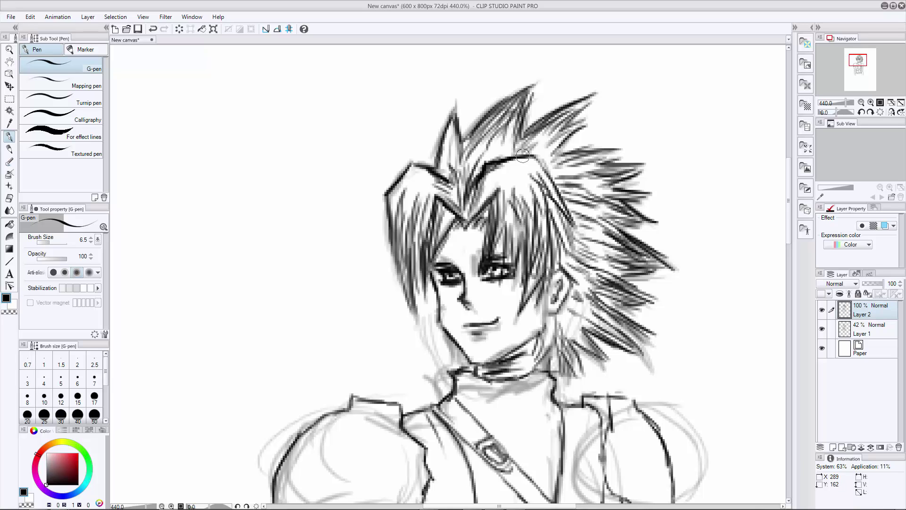
Thicken the fringe's outer contour over the crown and ear side, and try a heavier edge on the opposite side.
mouse_move(505, 150)
mouse_down()
mouse_move(493, 161)
mouse_move(566, 202)
mouse_up()
drag(540, 163, 571, 214)
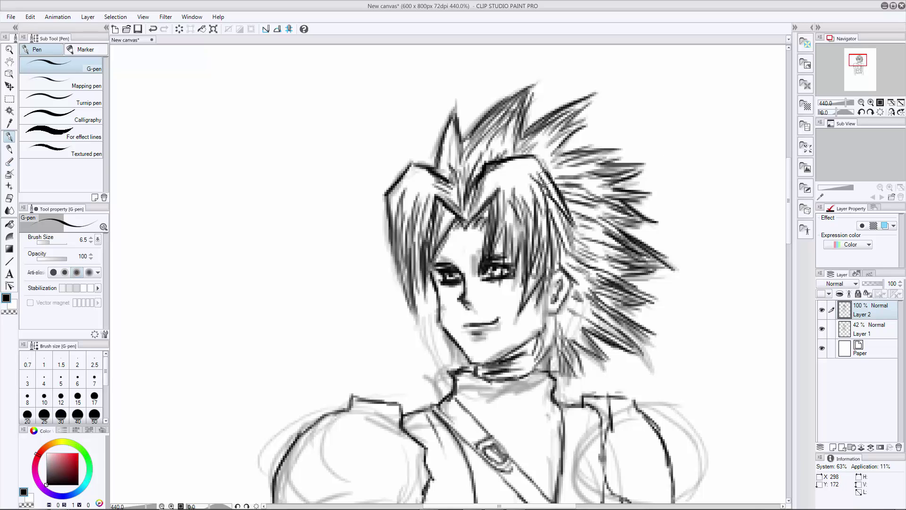
mouse_move(384, 202)
mouse_down()
mouse_move(388, 262)
mouse_move(392, 277)
mouse_move(393, 231)
mouse_move(405, 285)
mouse_up()
key(ctrl+z)
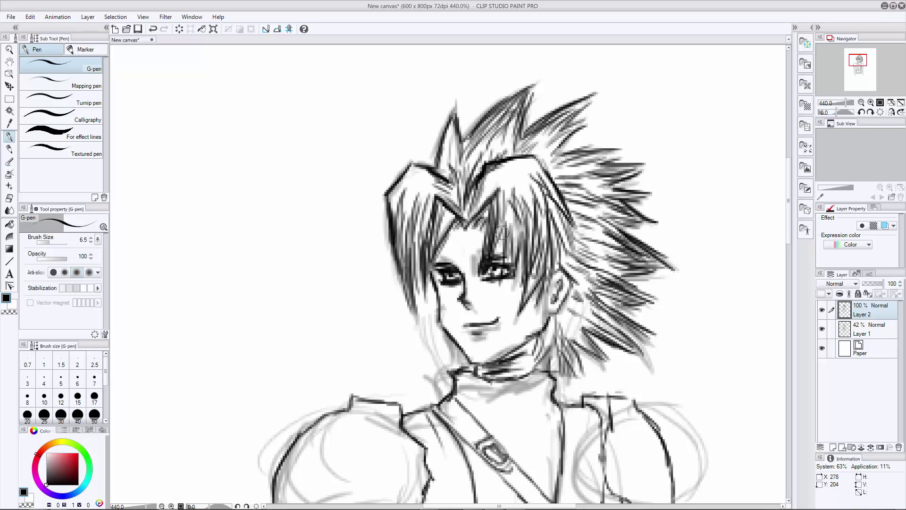